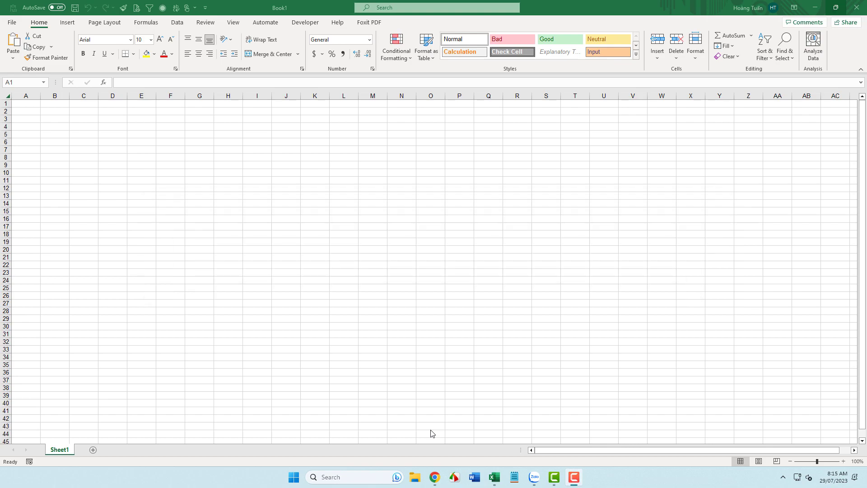
- Switch to the Chrome window showing Fialda's HPG trading page
left_click(435, 477)
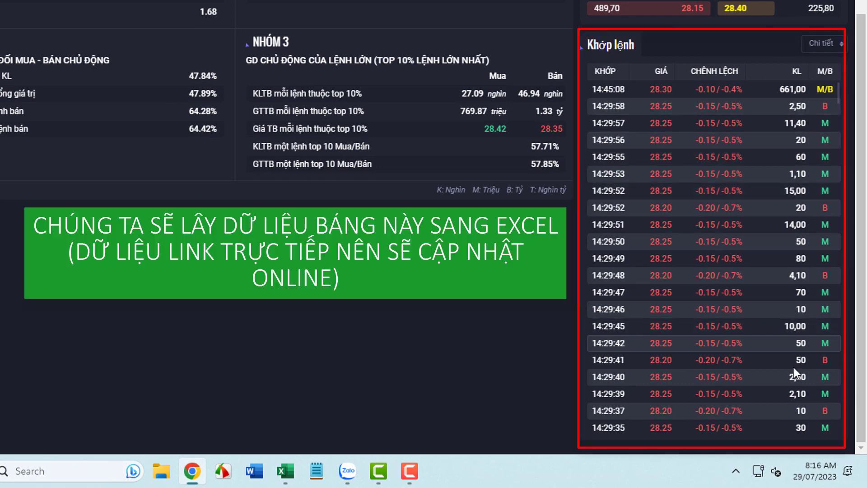
- Scroll the Khớp lệnh table, then open DevTools via Kiểm tra (Inspect) and widen it to half the window
scroll(745, 244, "down", 5)
scroll(746, 244, "down", 5)
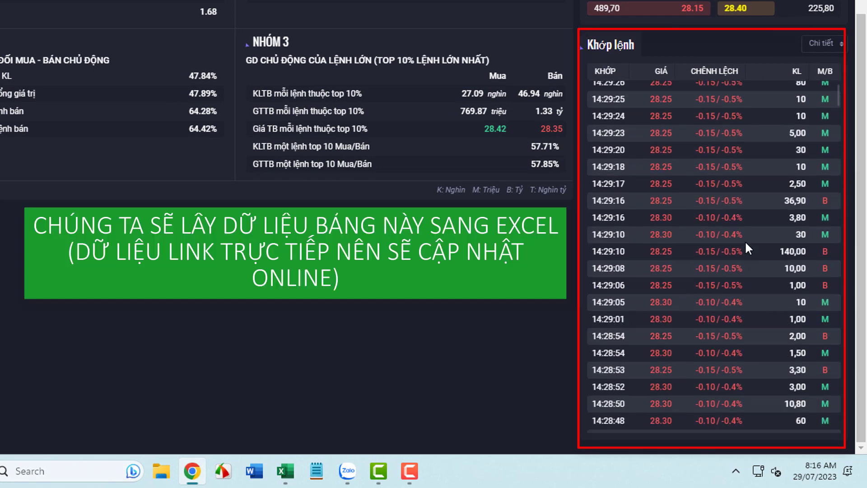
scroll(746, 244, "down", 3)
scroll(746, 244, "down", 5)
scroll(746, 244, "down", 3)
scroll(746, 244, "down", 5)
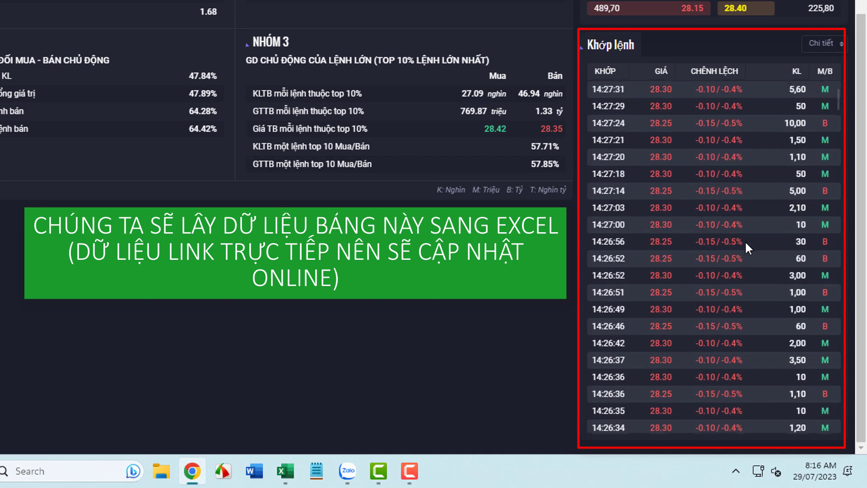
scroll(744, 240, "down", 5)
scroll(745, 241, "down", 5)
scroll(745, 240, "down", 5)
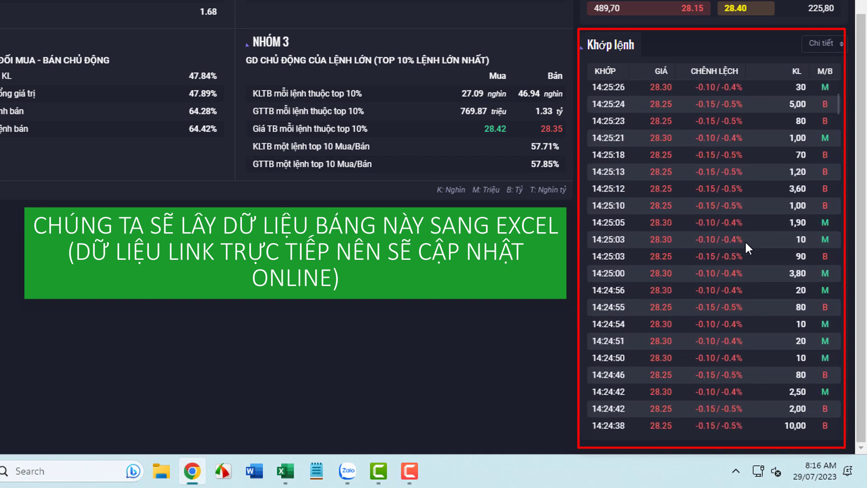
scroll(745, 240, "down", 5)
scroll(745, 241, "down", 5)
scroll(745, 241, "down", 5)
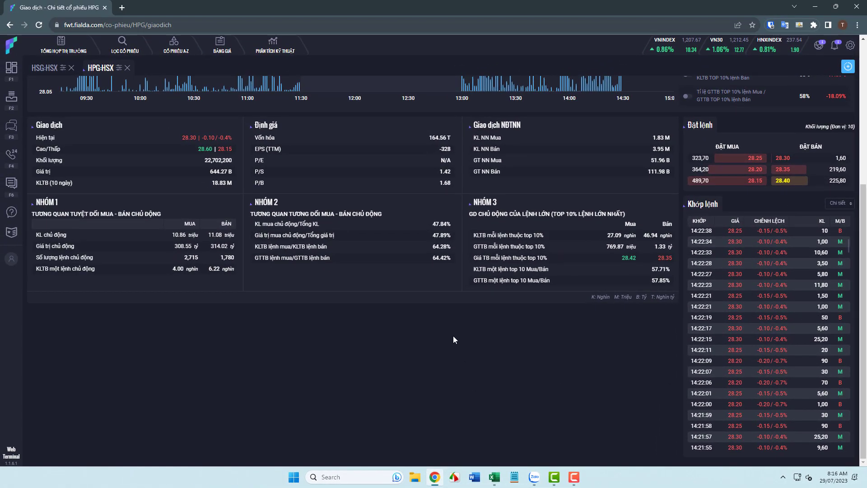
right_click(453, 336)
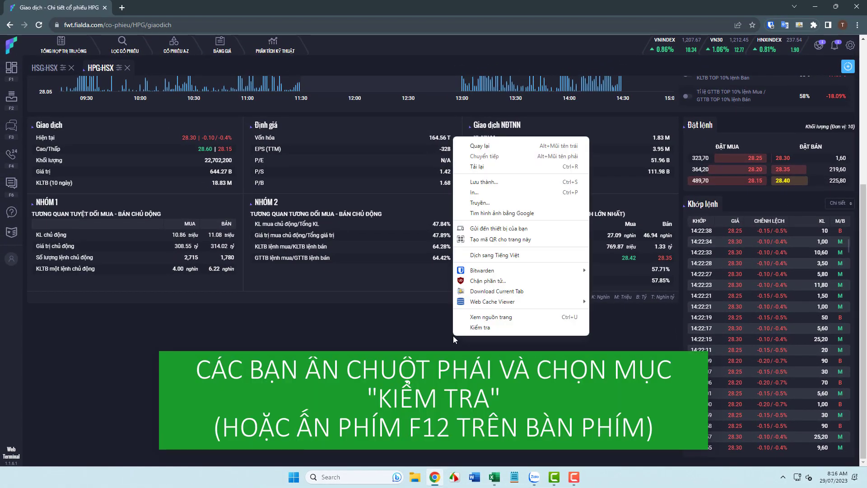
left_click(479, 331)
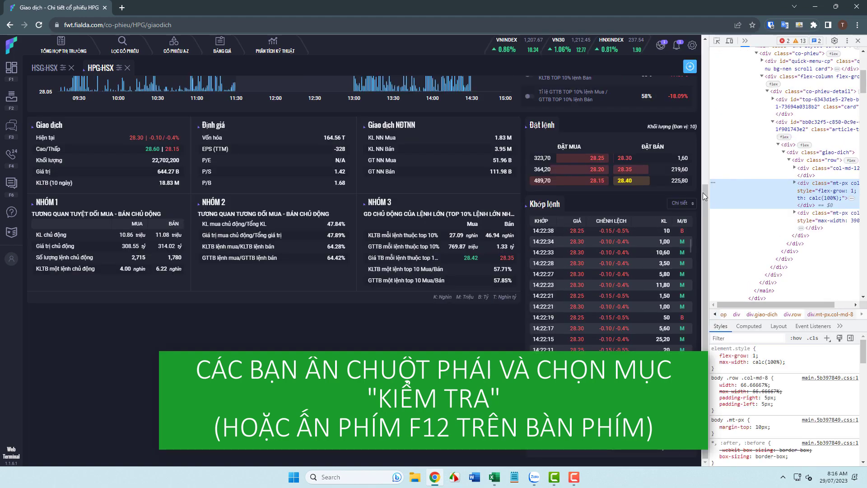
left_click_drag(707, 191, 436, 204)
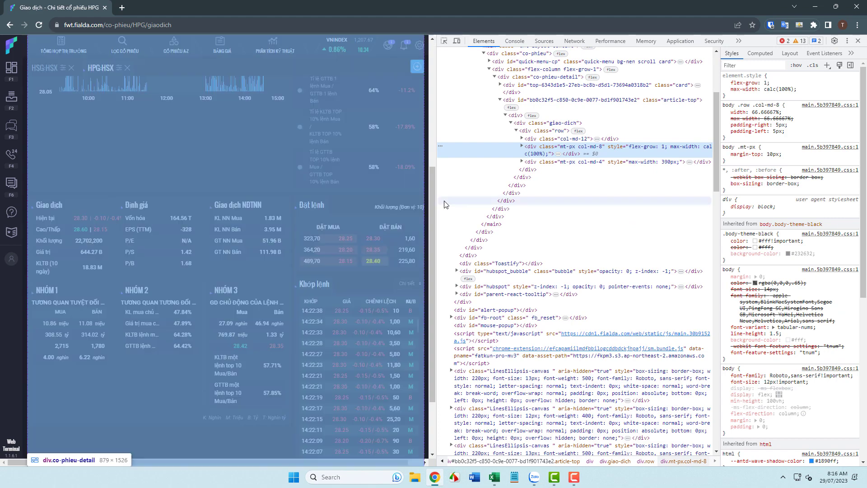
- Reload the HPG page with the Network panel filtered to Fetch/XHR to capture its requests
left_click(575, 41)
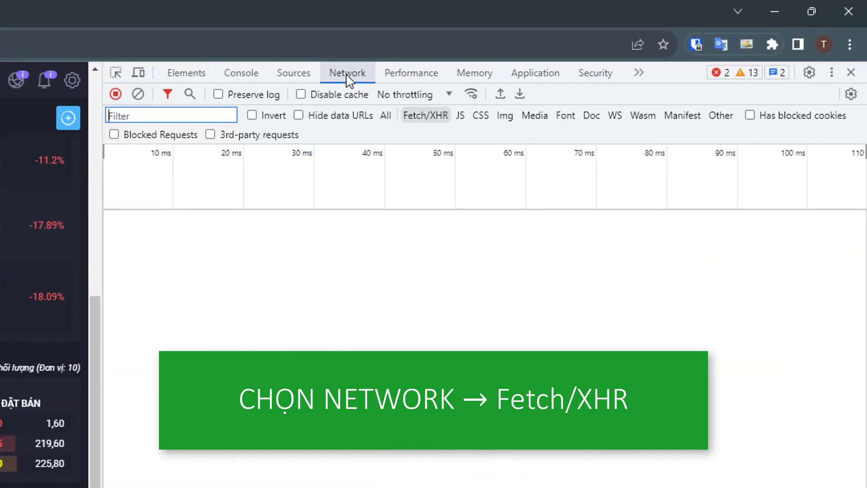
left_click(425, 119)
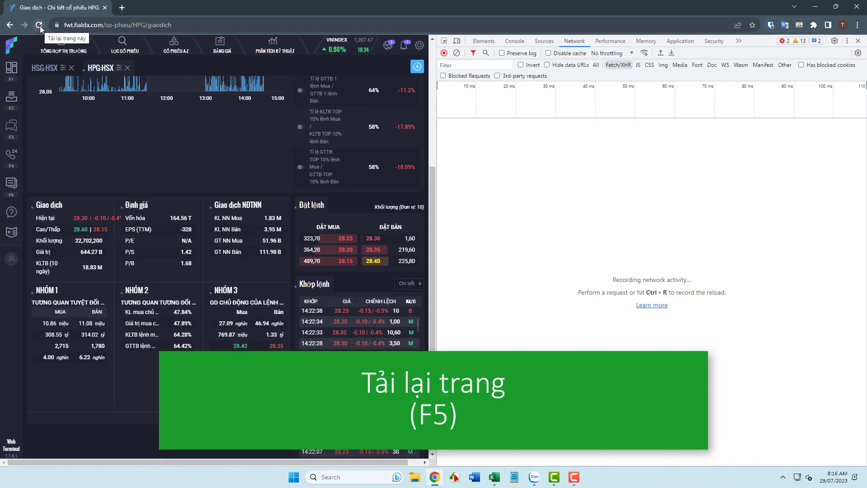
left_click(40, 25)
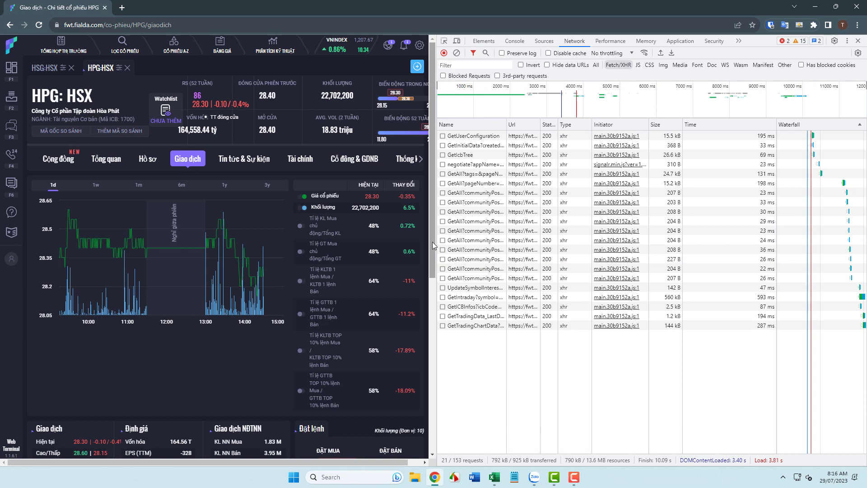
- Show the GetUserConfiguration request's Response in a widened details pane
scroll(433, 242, "down", 7)
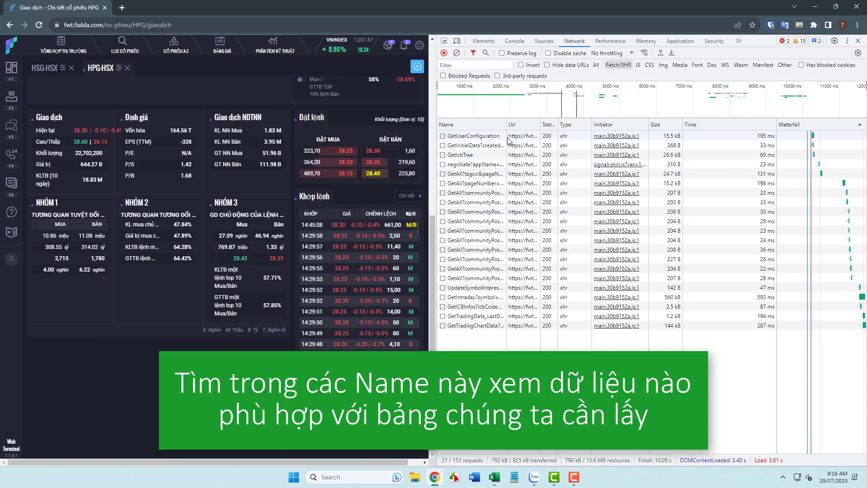
left_click(465, 136)
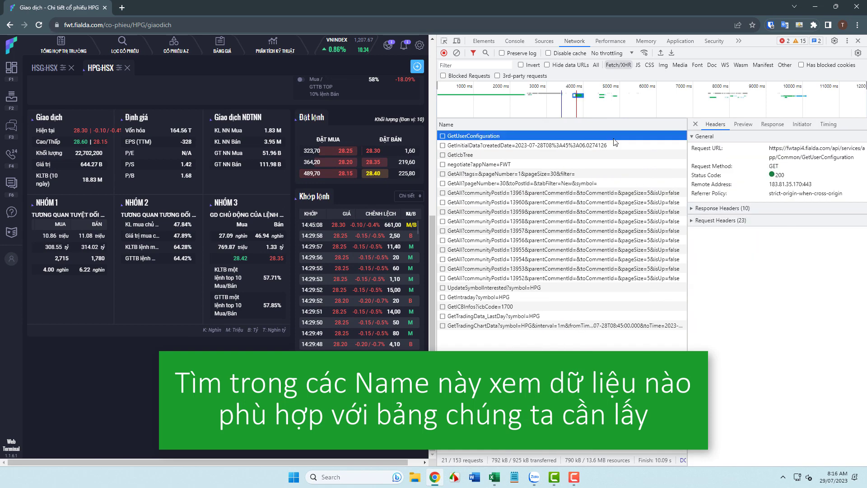
left_click_drag(688, 150, 625, 144)
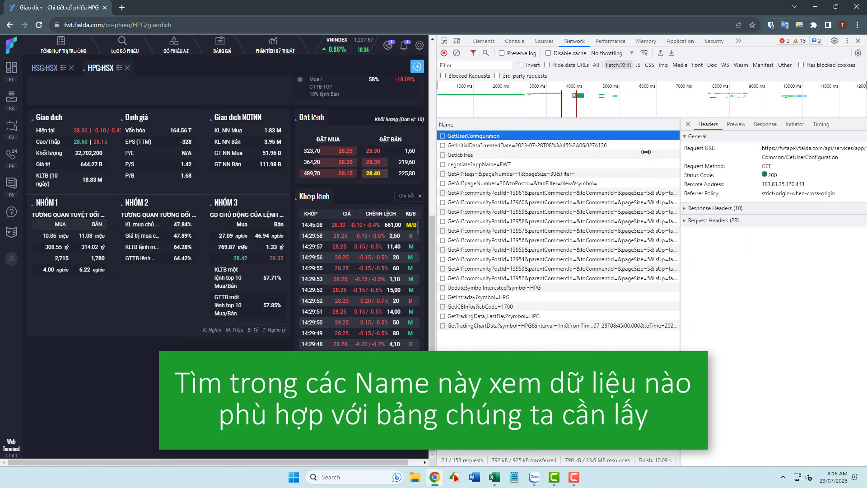
left_click(709, 125)
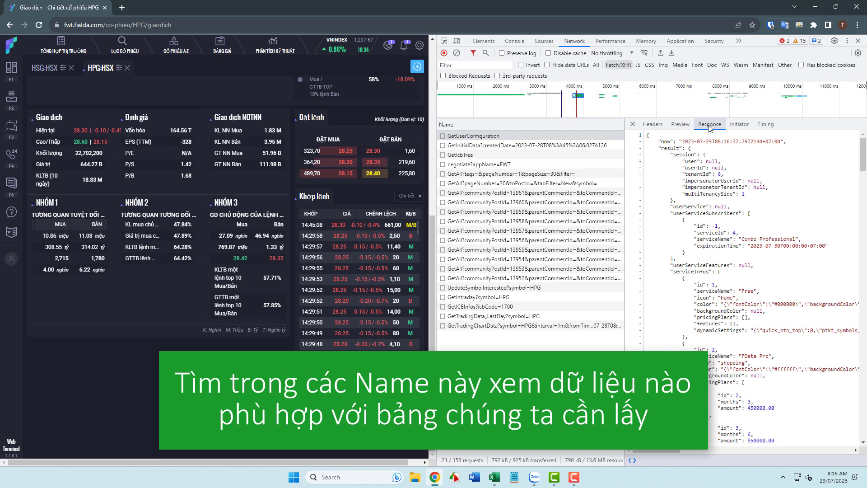
- Check each following request's response until reaching GetIntraday?symbol=HPG with the trade data
left_click(465, 146)
left_click(461, 156)
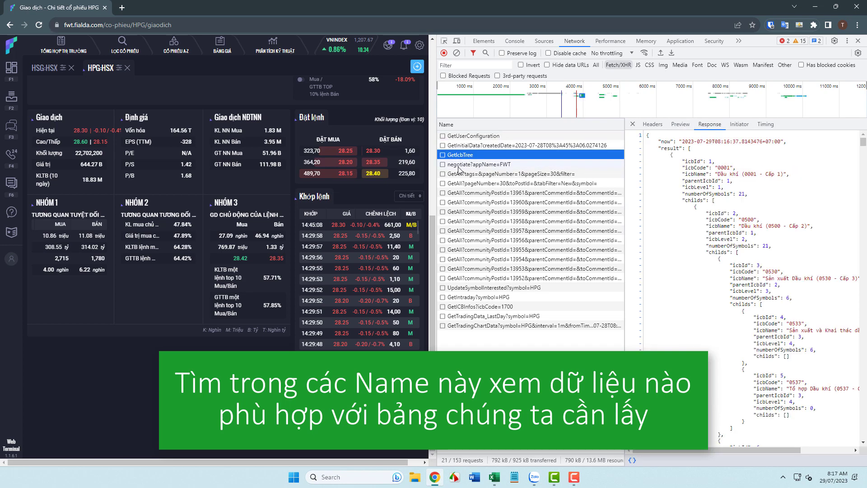
left_click(459, 165)
left_click(459, 175)
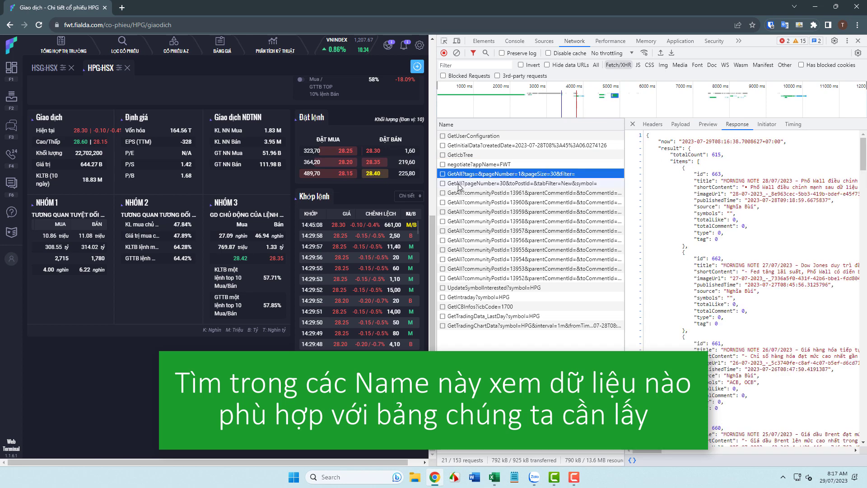
left_click(459, 185)
left_click(464, 193)
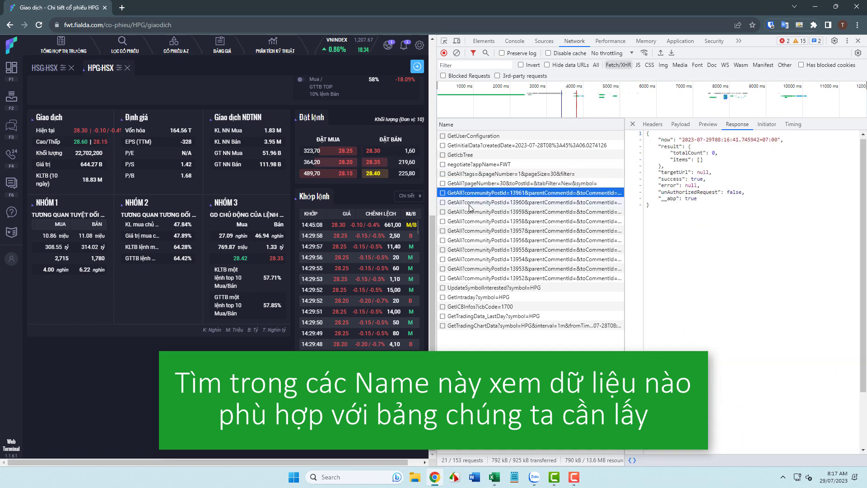
left_click(470, 202)
left_click(471, 212)
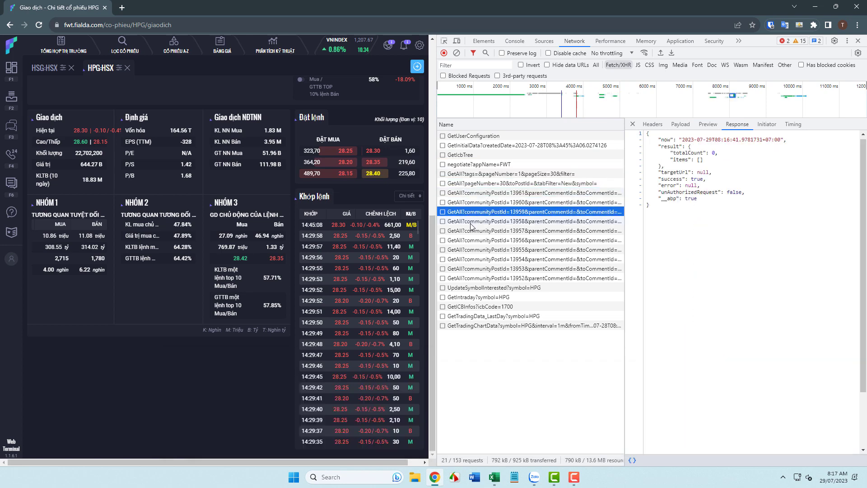
left_click(472, 221)
left_click(474, 231)
left_click(475, 240)
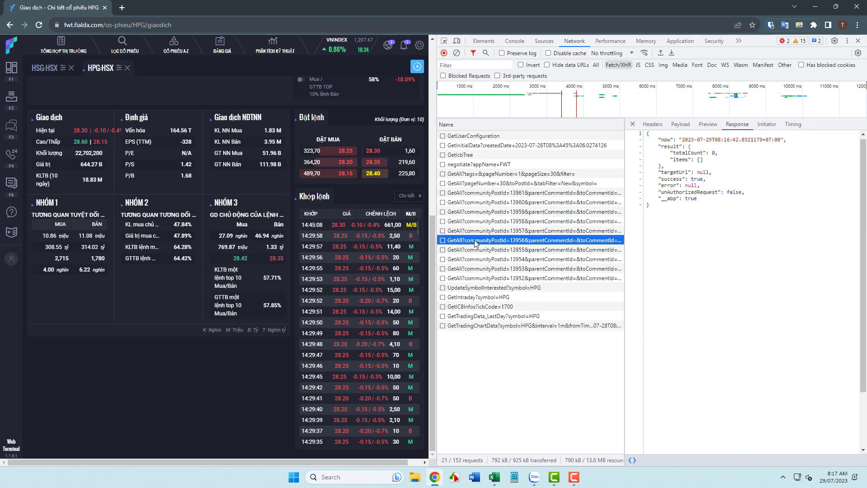
left_click(475, 250)
left_click(476, 269)
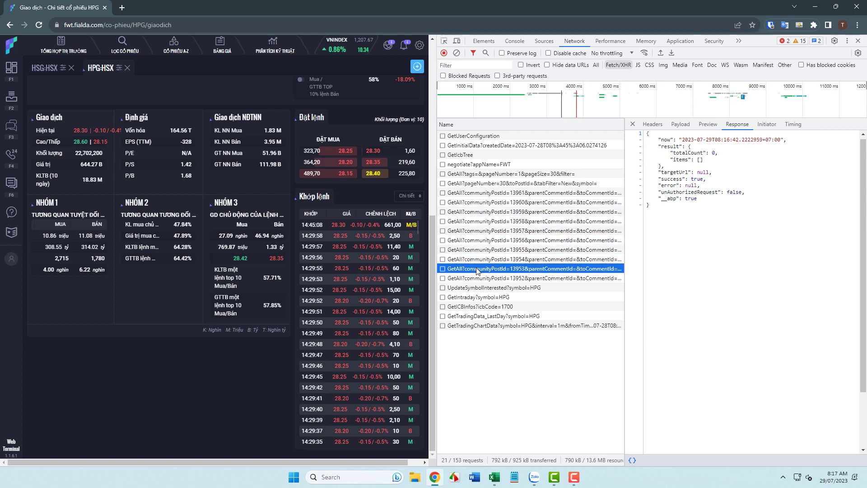
left_click(481, 278)
left_click(483, 288)
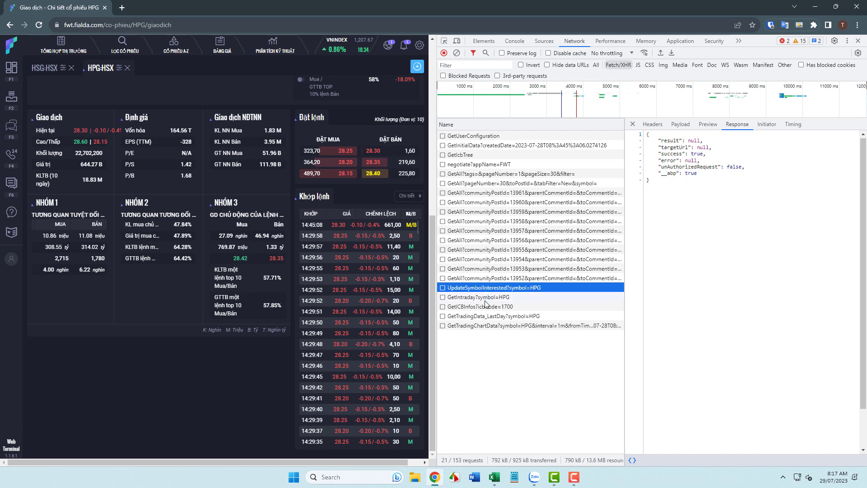
left_click(486, 298)
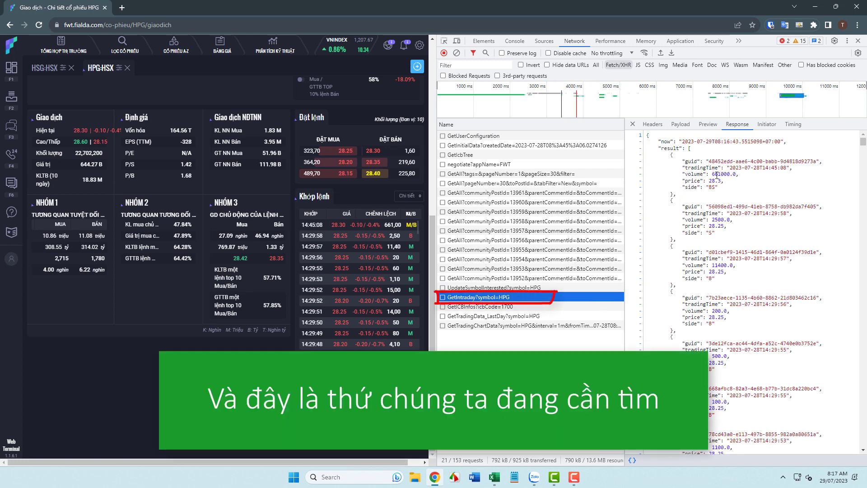
- Compare the 661000 and 2500 volumes in the page table against the response data
left_click_drag(385, 225, 402, 225)
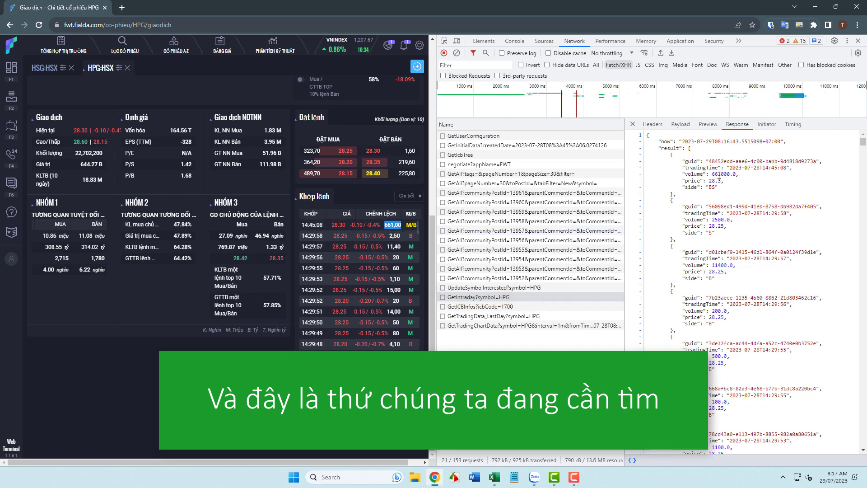
left_click_drag(713, 174, 732, 175)
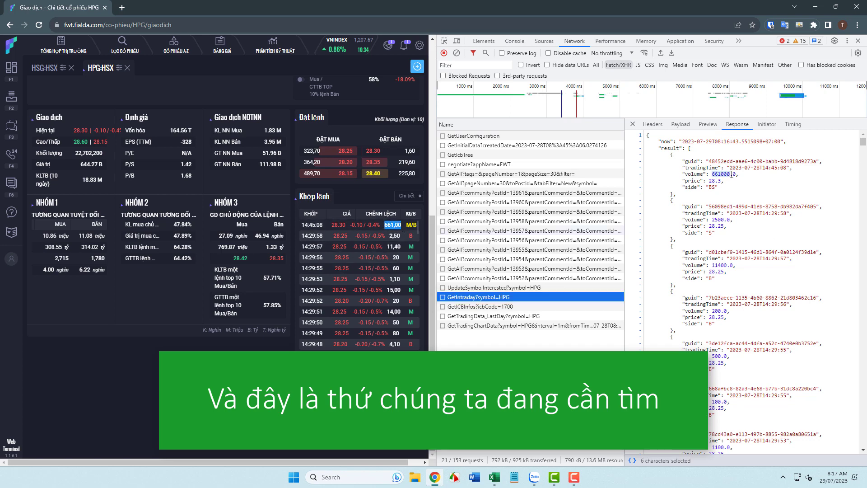
left_click(713, 221)
left_click(393, 236)
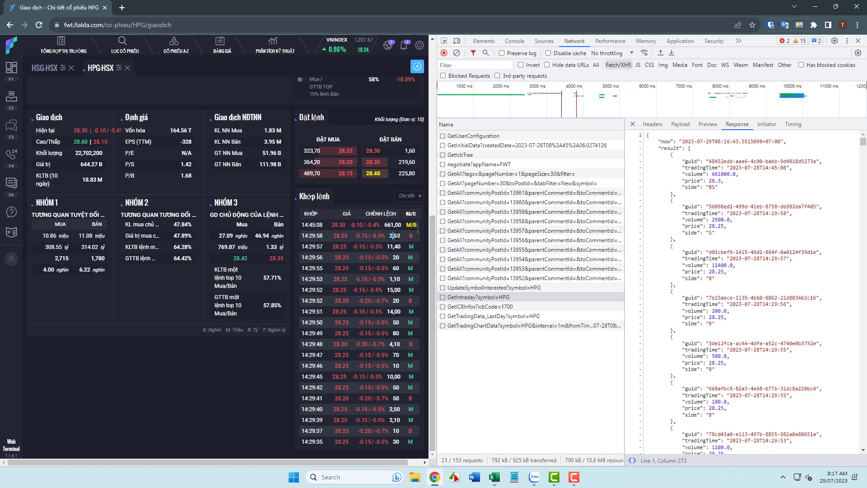
left_click_drag(715, 220, 721, 221)
- Copy the Request URL from the GetIntraday?symbol=HPG request's Headers
left_click(470, 298)
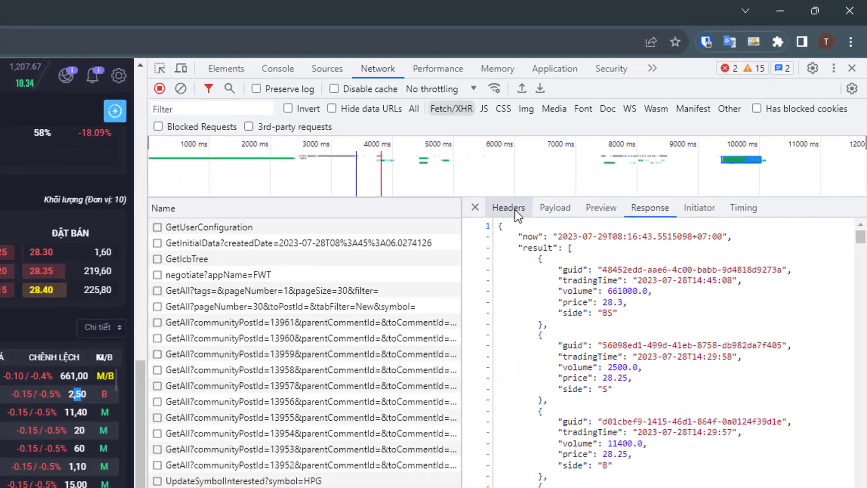
left_click(631, 138)
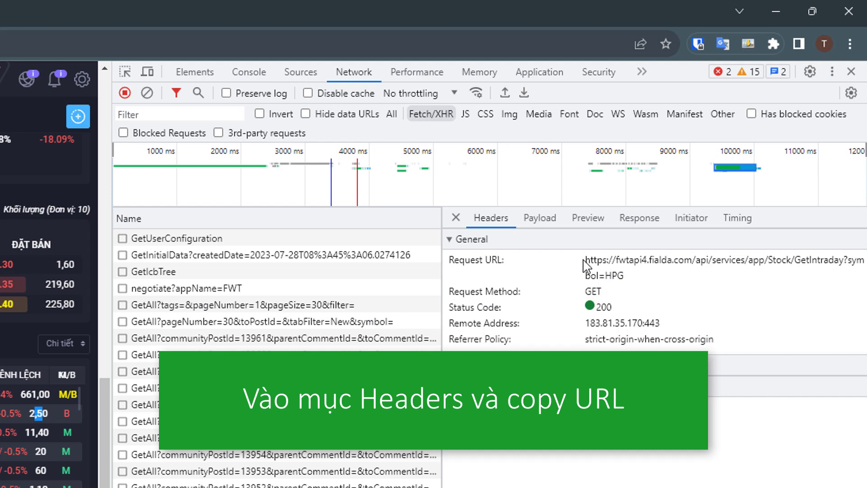
left_click_drag(584, 262, 627, 281)
key("ctrl+c")
right_click(610, 271)
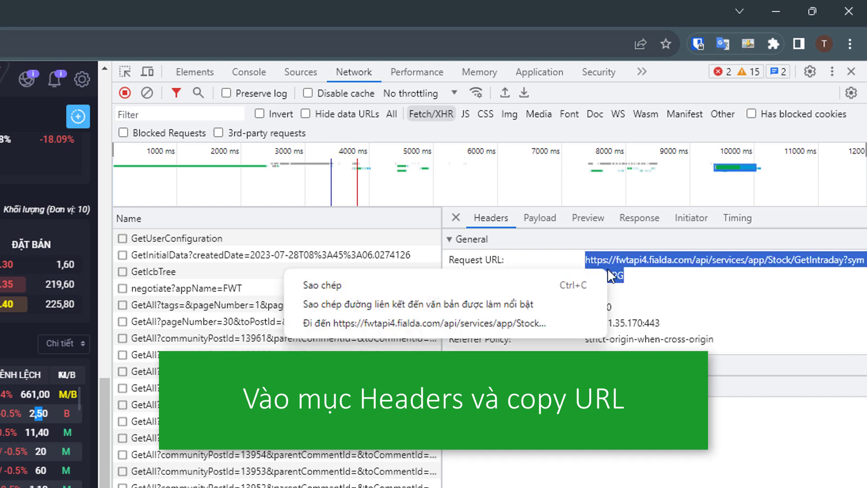
left_click(390, 290)
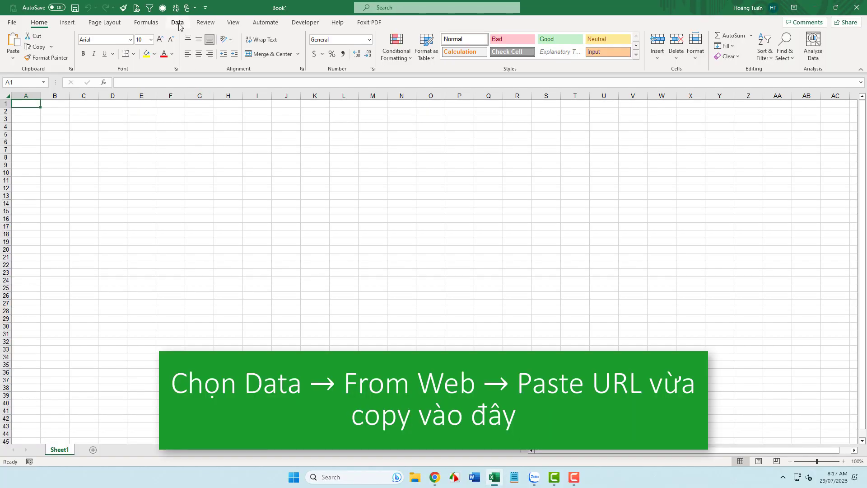
- Create a Data > From Web query with the pasted GetIntraday URL, connecting with Anonymous access
left_click(177, 22)
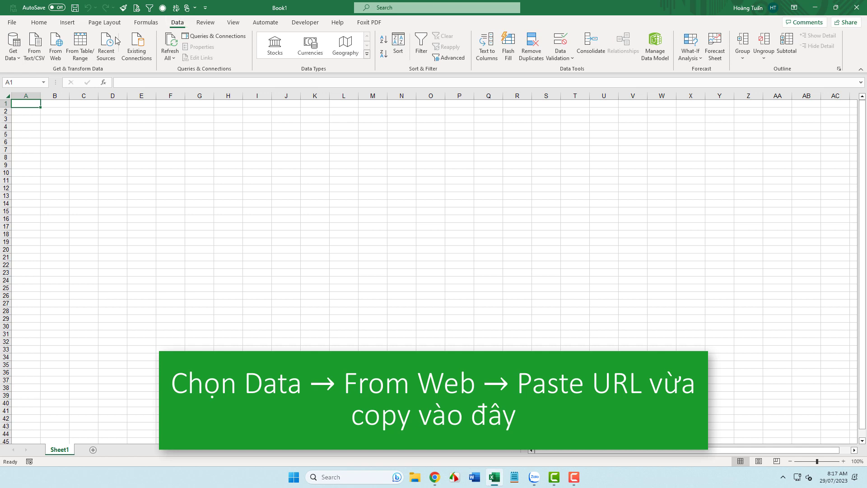
left_click(60, 47)
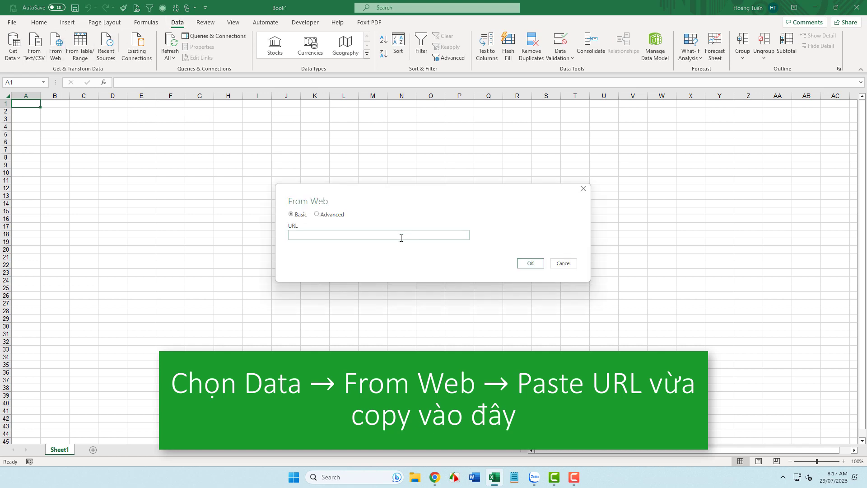
key("ctrl+v")
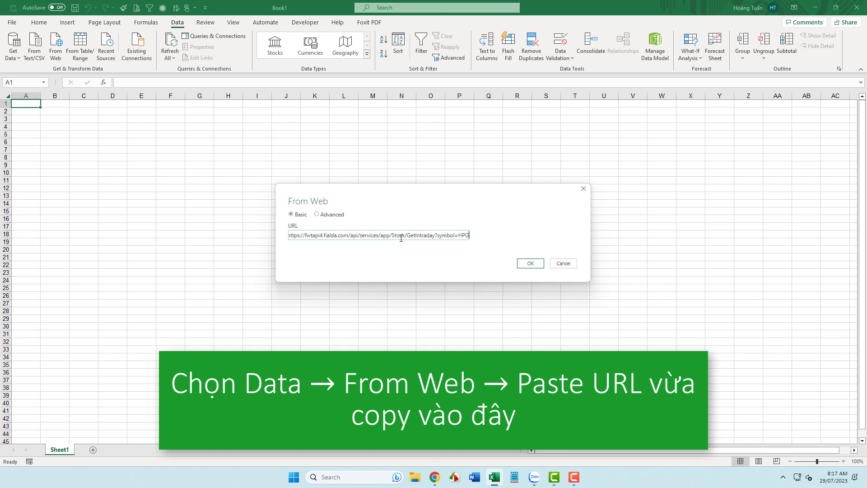
left_click(532, 266)
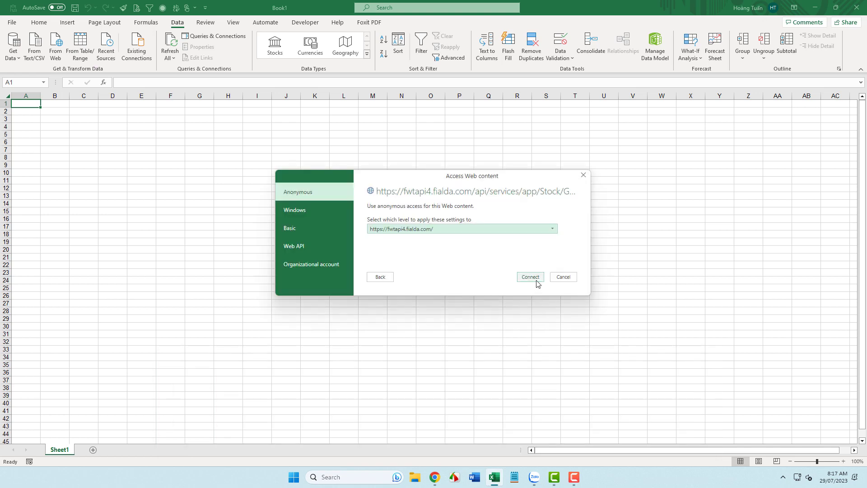
left_click(537, 278)
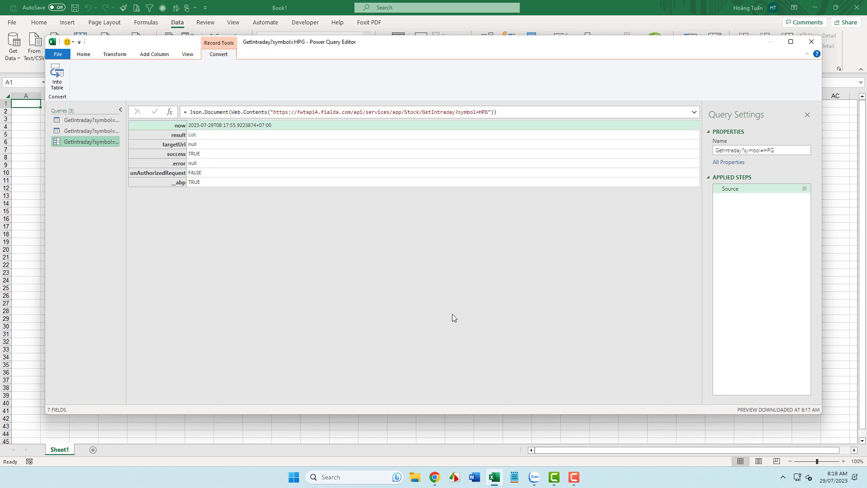
- Convert the result list to a table and expand Column1 into guid, tradingTime, volume, price and side
left_click(193, 135)
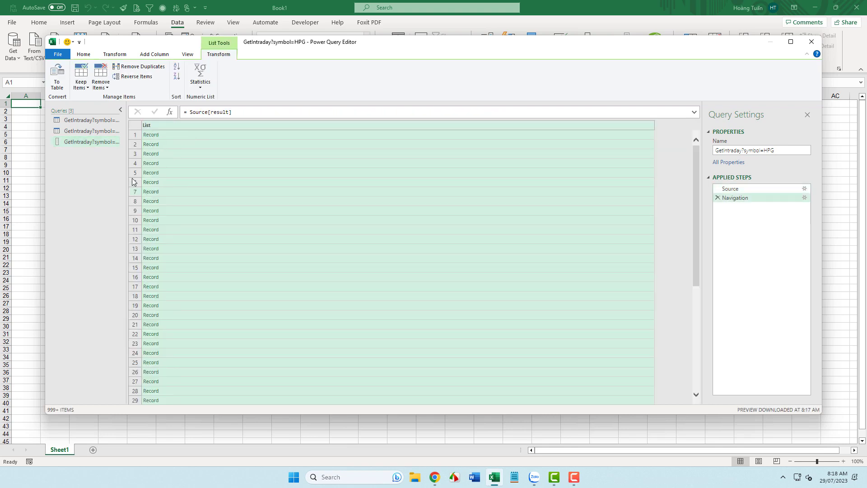
left_click(56, 81)
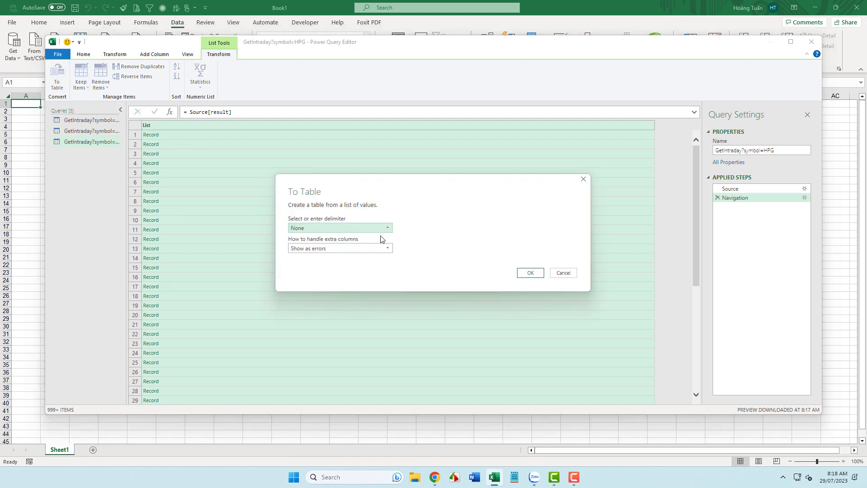
left_click(531, 273)
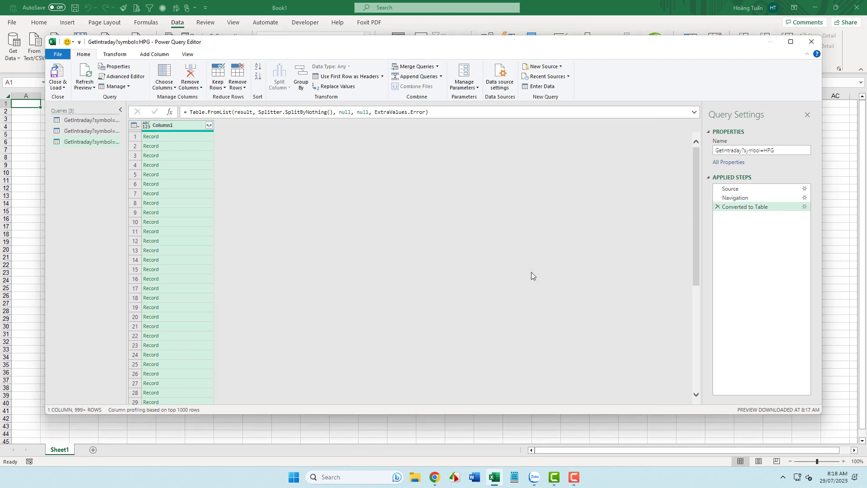
left_click(209, 125)
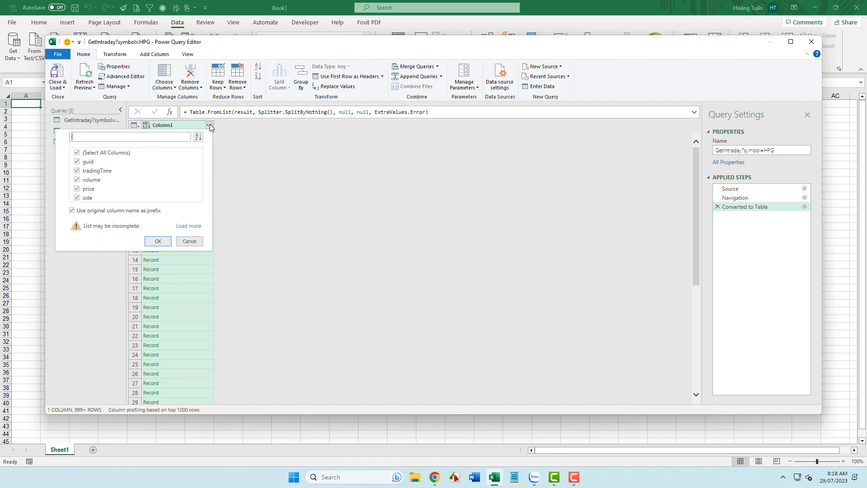
left_click(158, 242)
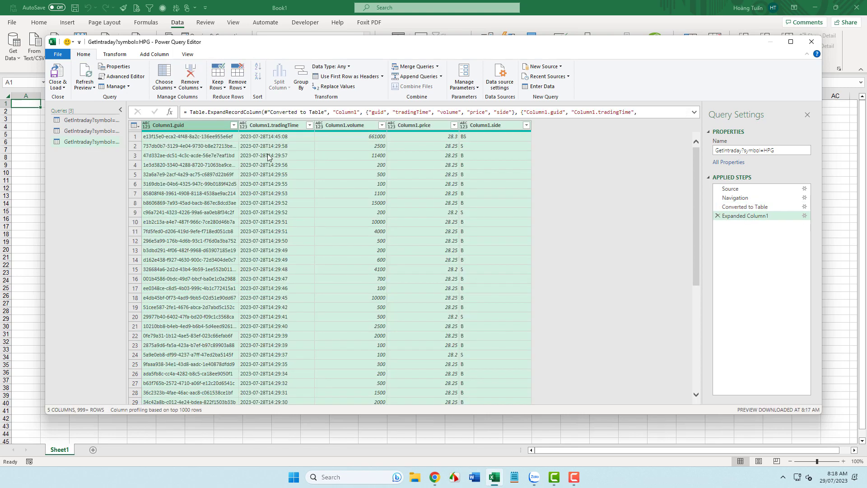
- Close & Load the query to a new sheet, then tile Excel right and Chrome left
left_click(60, 79)
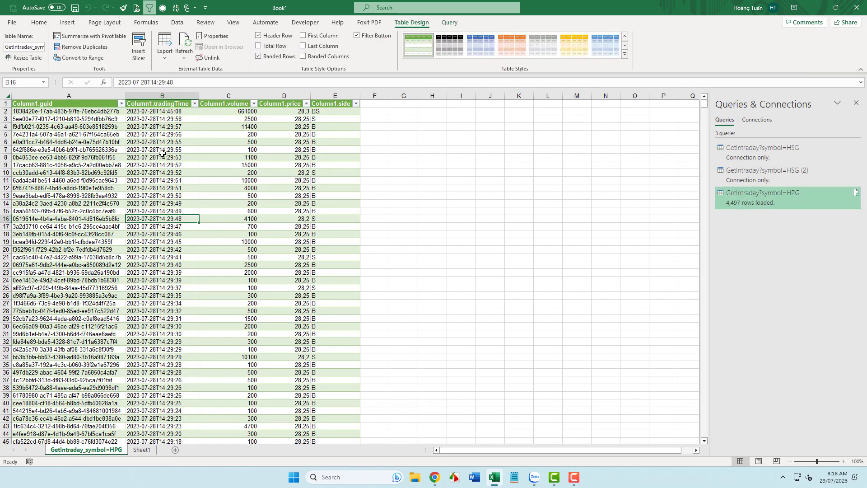
left_click(170, 105)
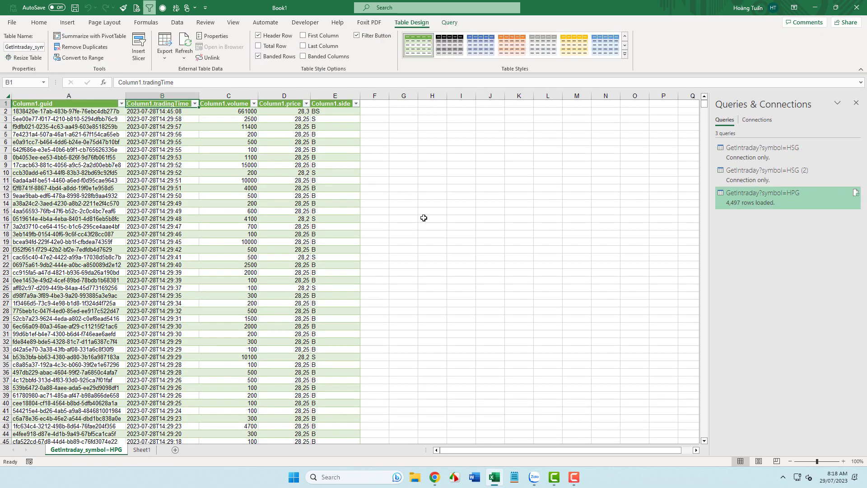
double_click(562, 8)
left_click_drag(714, 137, 865, 272)
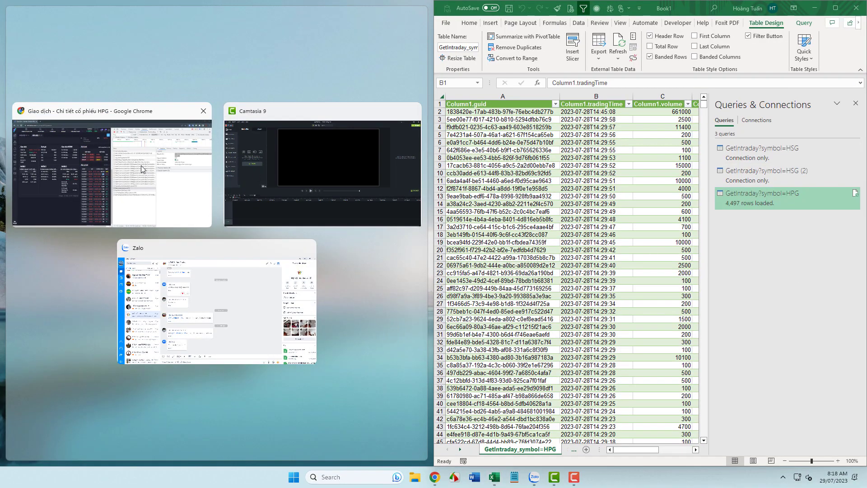
left_click(141, 169)
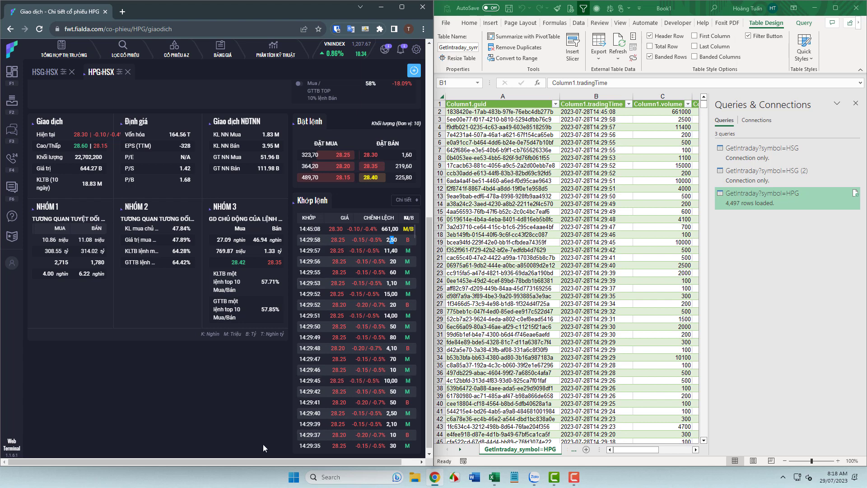
left_click_drag(260, 462, 276, 470)
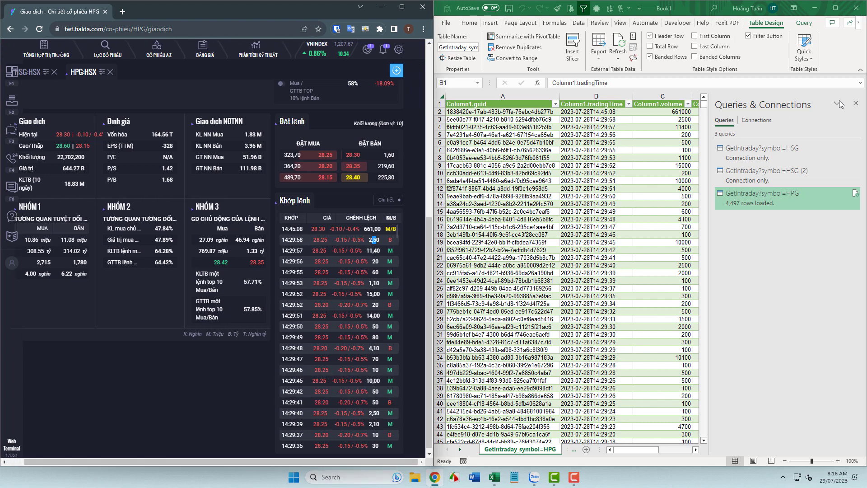
left_click(608, 106)
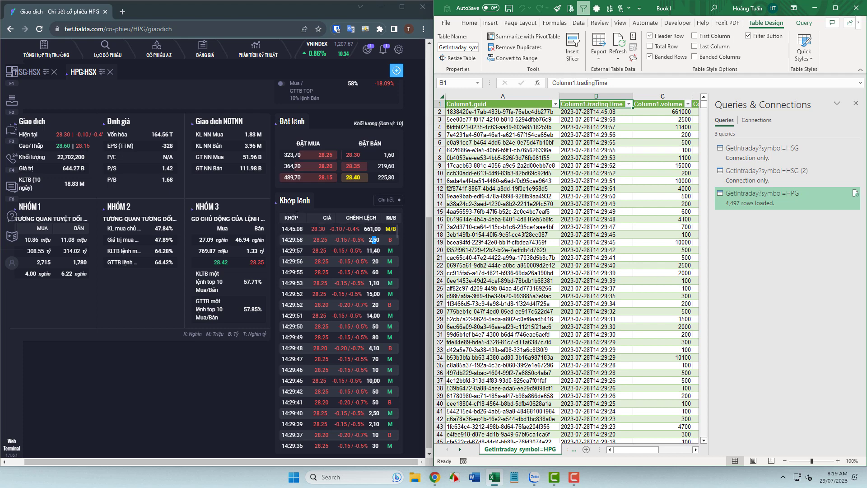
- Rename header B1 from tradingTime to Thoi_gian_Khop
type("T")
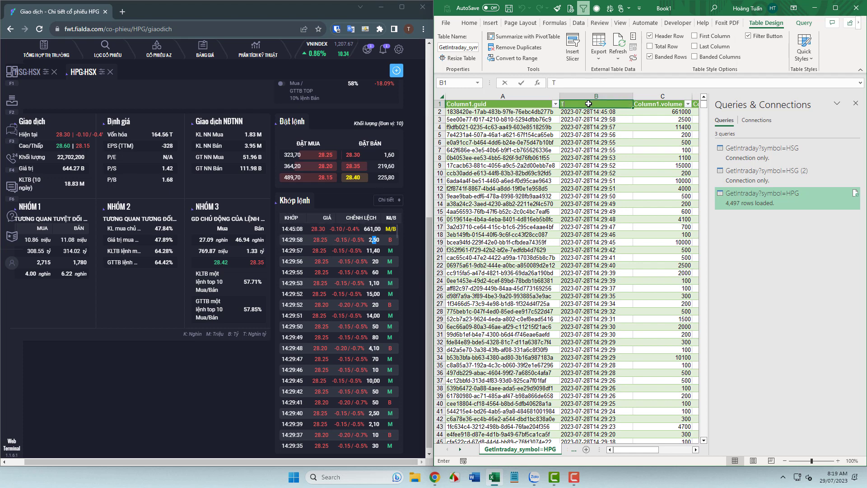
type("hoi_gia")
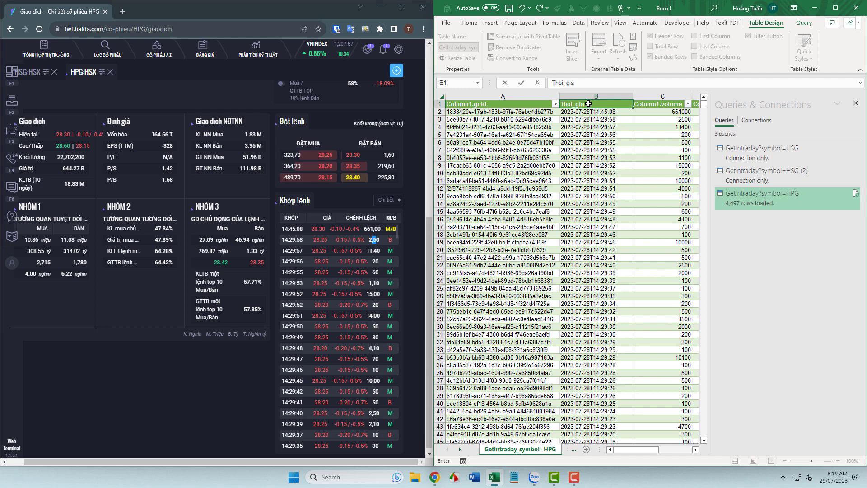
type("n_Khop")
left_click(663, 105)
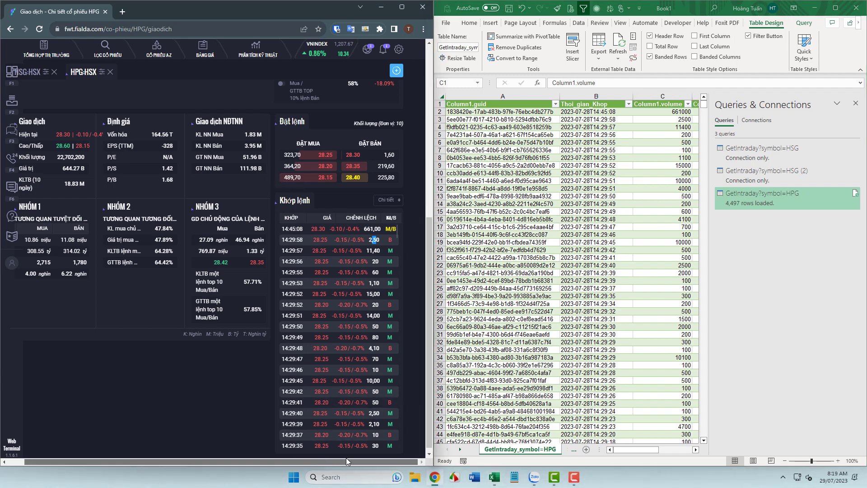
- Widen the Chrome window and close its developer tools panel
left_click_drag(435, 254, 550, 254)
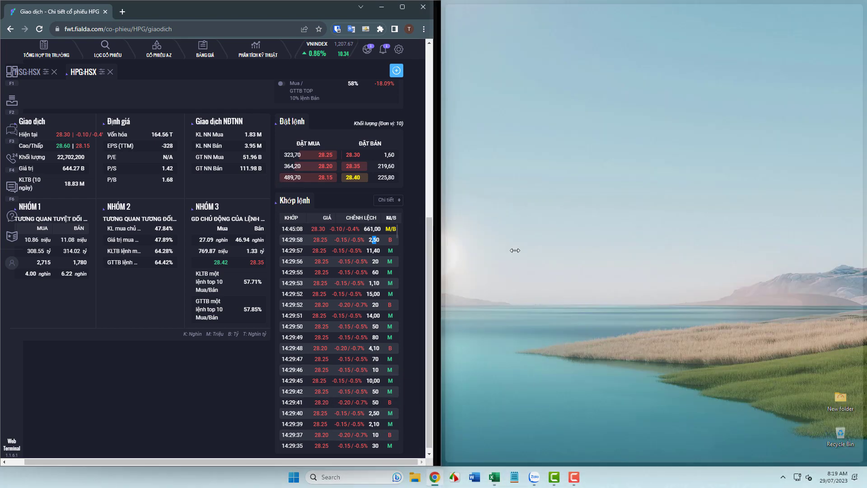
key("F12")
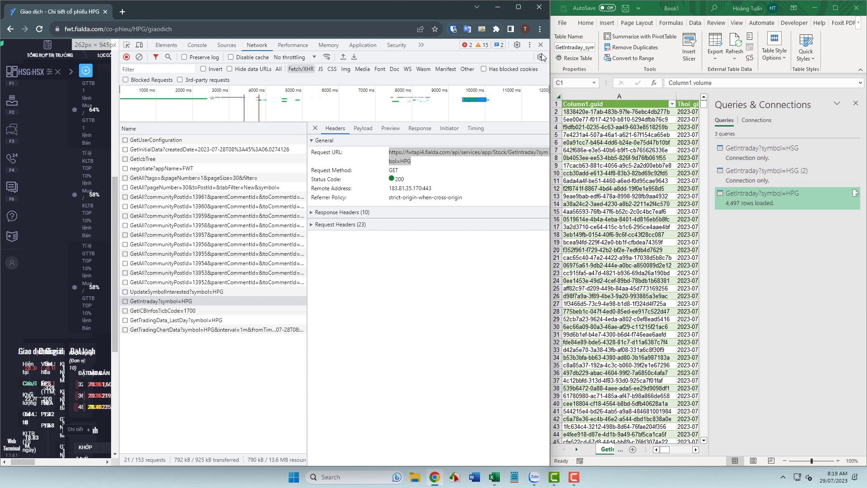
left_click(541, 44)
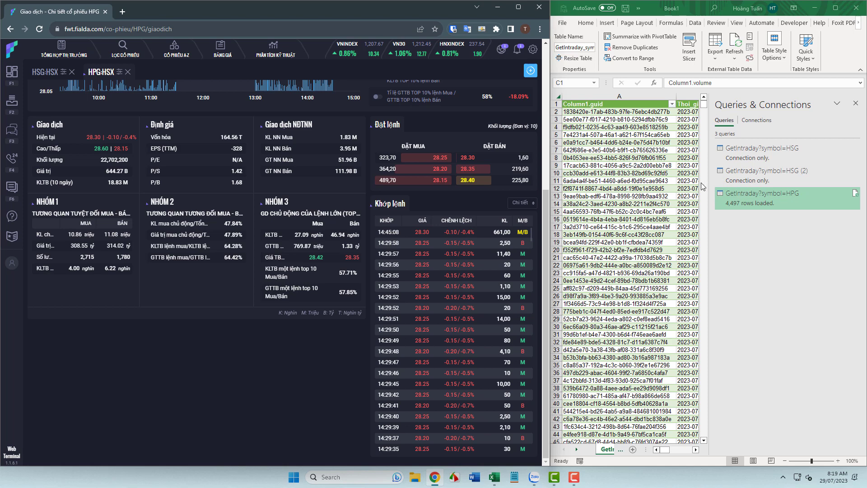
- Close the Queries & Connections pane and rename header C1 to KL
left_click(855, 104)
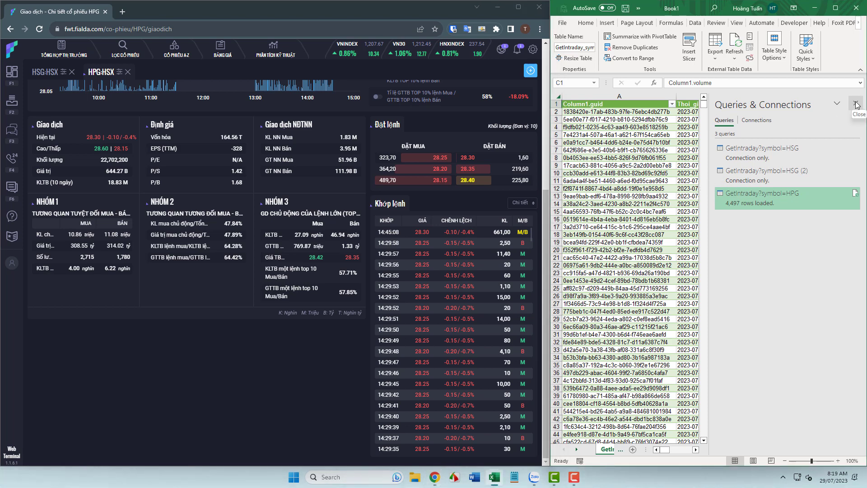
left_click(855, 104)
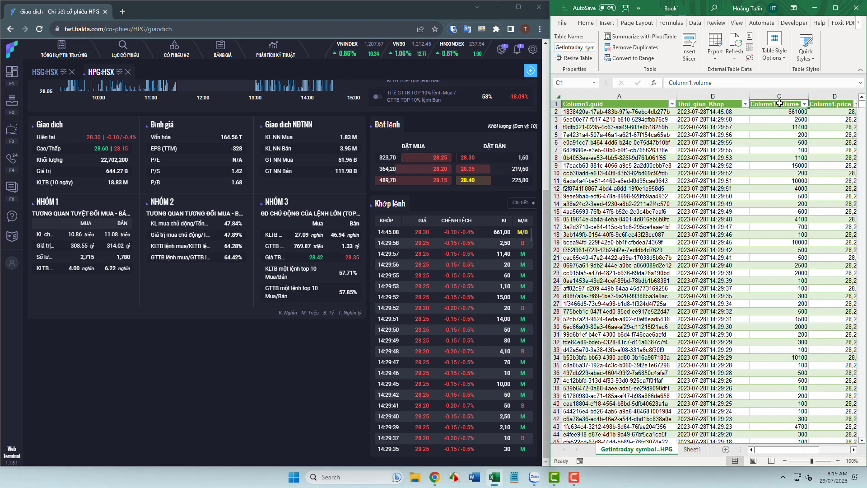
type("KL")
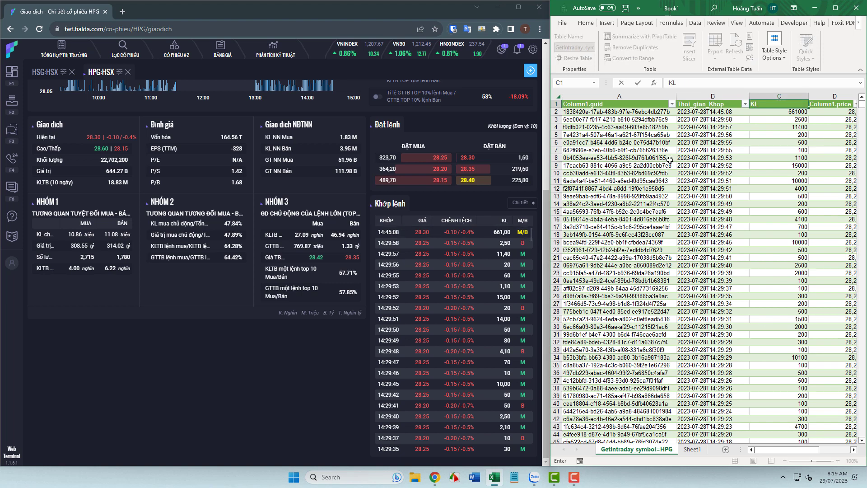
left_click(824, 106)
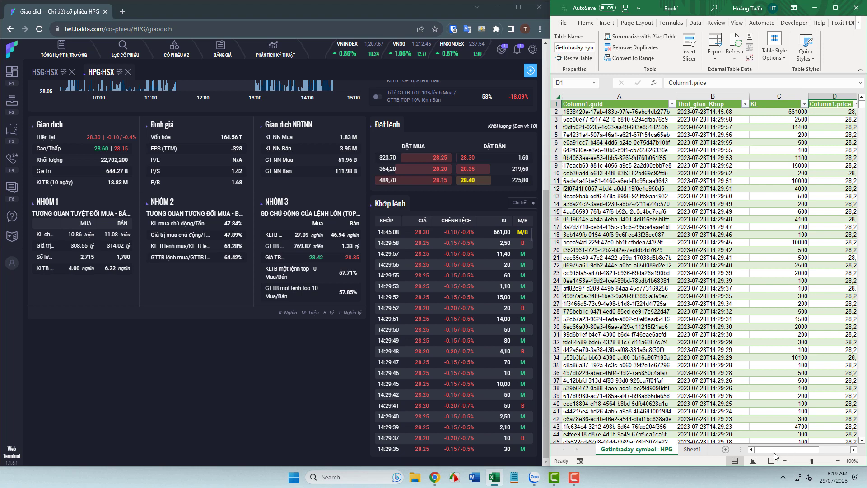
left_click_drag(775, 451, 809, 449)
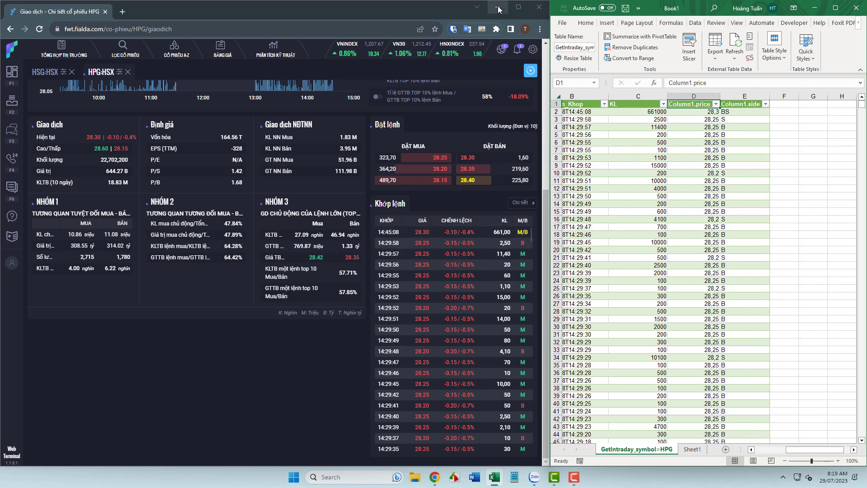
- With Chrome minimized, retitle header D1 as 'Gia' and E1 as 'Buy/Sell'
left_click(498, 8)
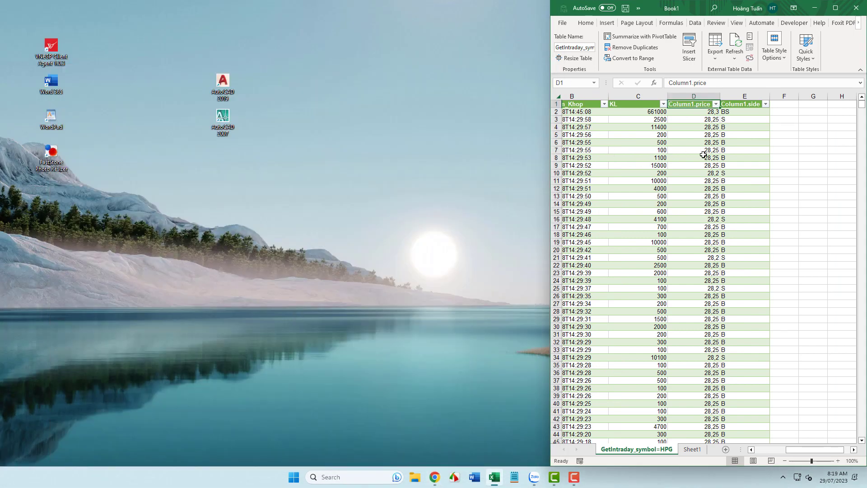
type("G")
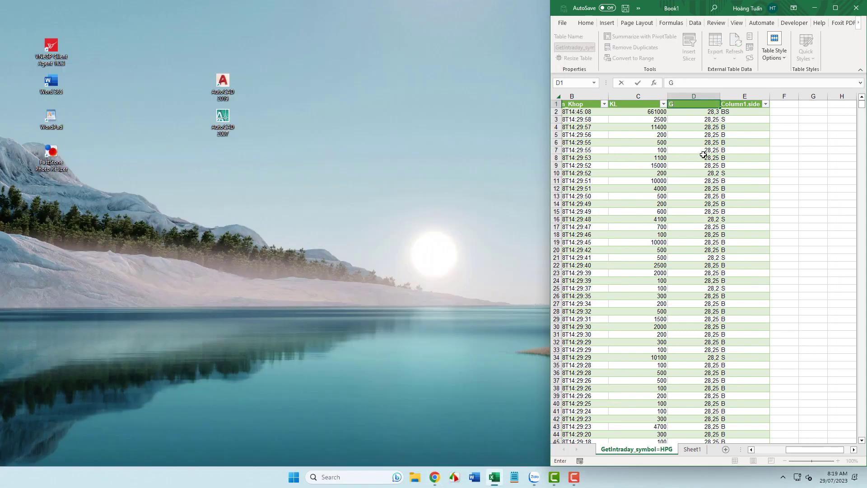
type("ia")
left_click(741, 107)
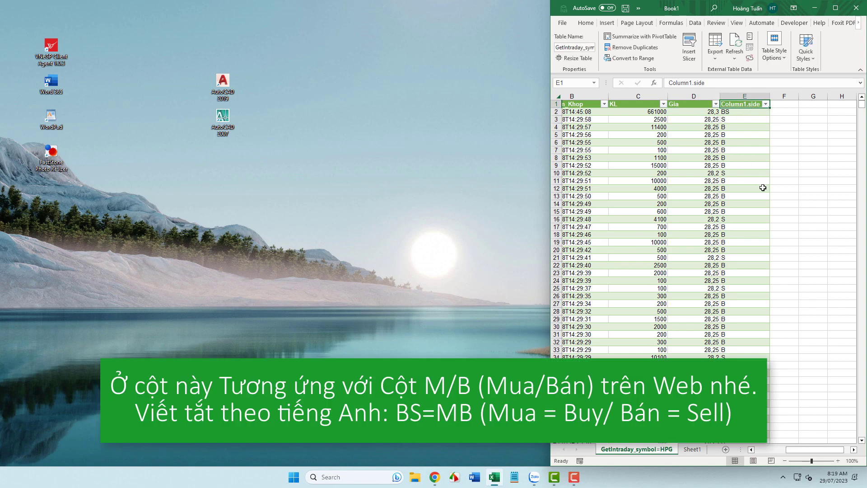
type("Buy")
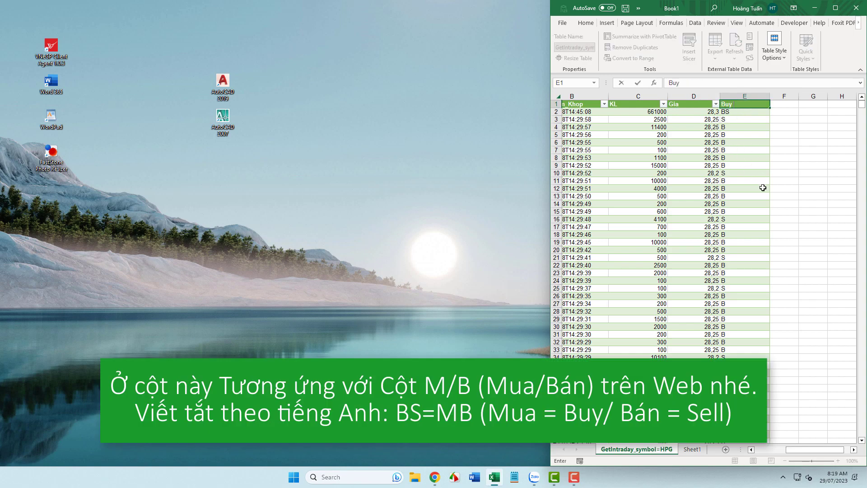
type("/Sell")
key("Return")
- Enter 'B: Mua' in F2 and undo the table's auto-expansion so column F stays outside
key("Right")
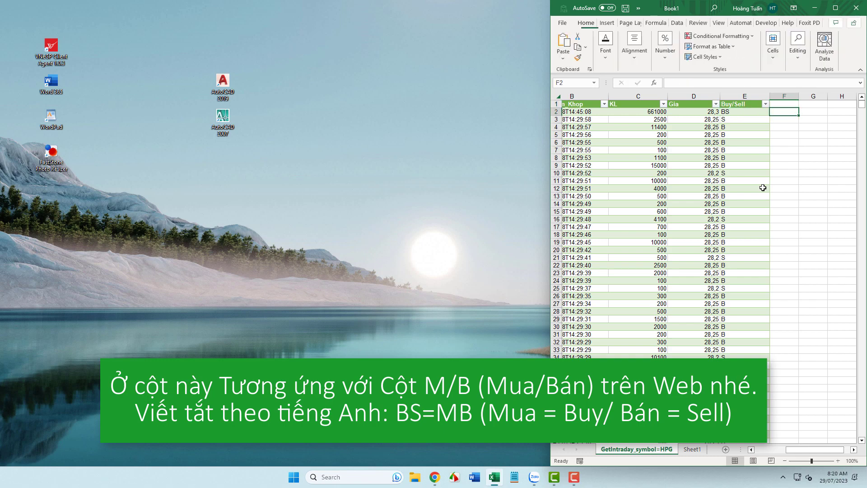
key("Left")
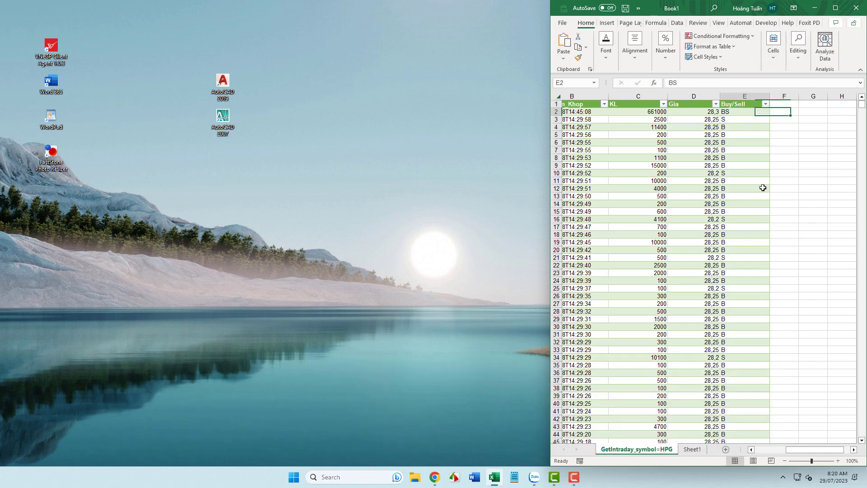
key("Up")
key("Down")
key("Right")
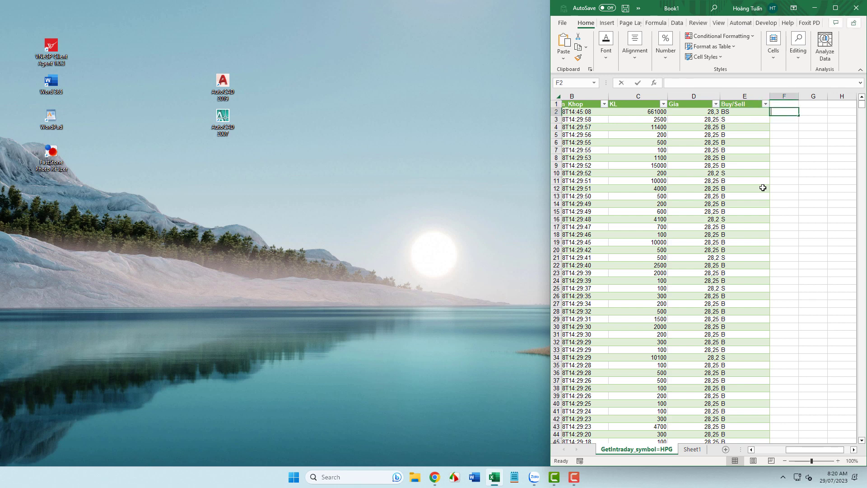
type("B")
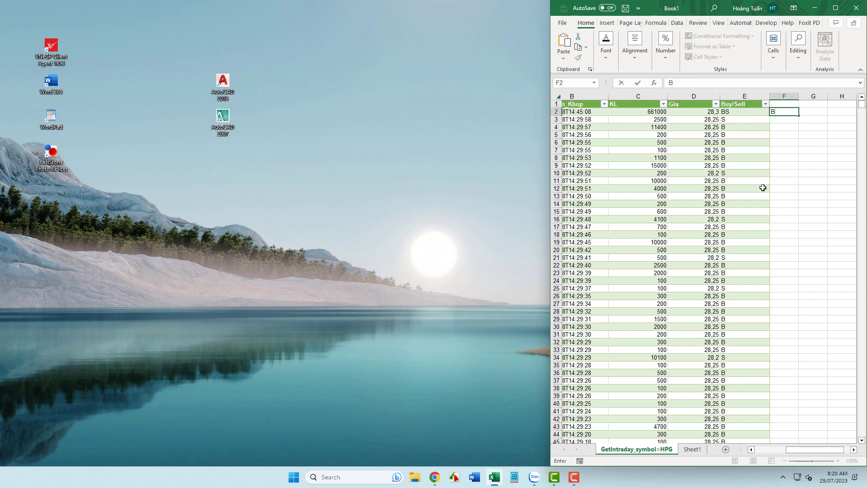
type(": Mua")
key("Return")
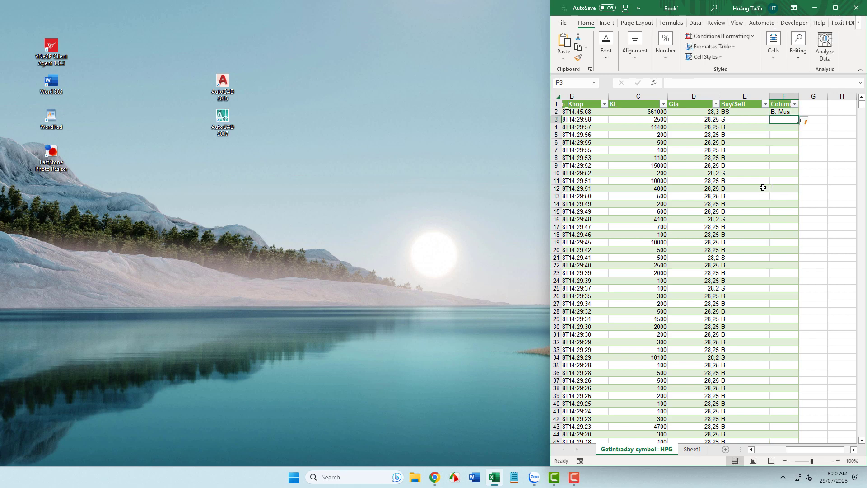
key("ctrl+z")
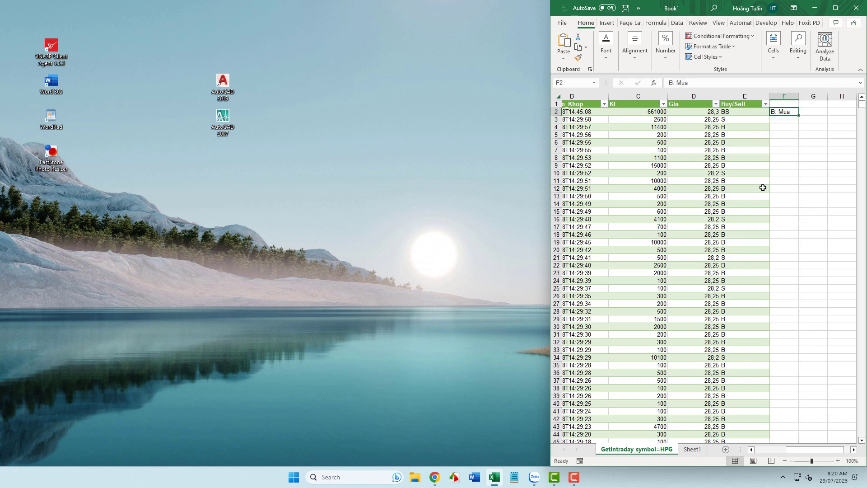
key("Return")
- Enter 'S: Bán' in F3 below the first legend entry
type("S:")
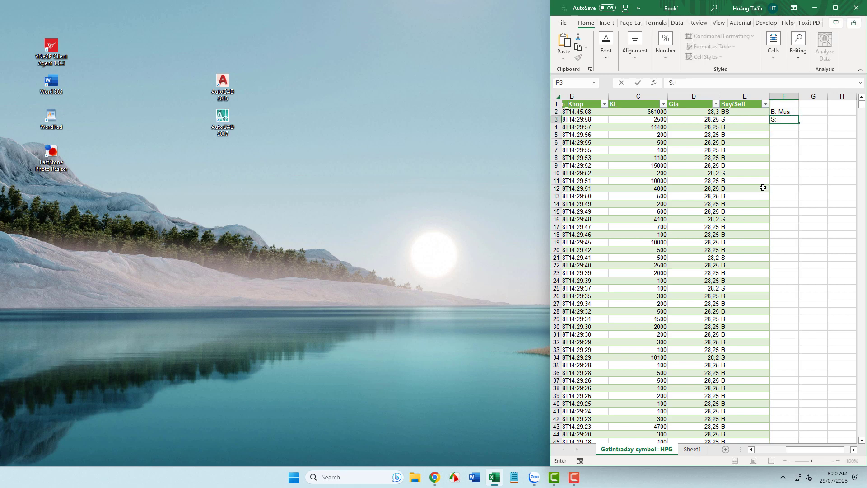
type(" B")
type("ans")
key("BackSpace")
type("n")
key("Return")
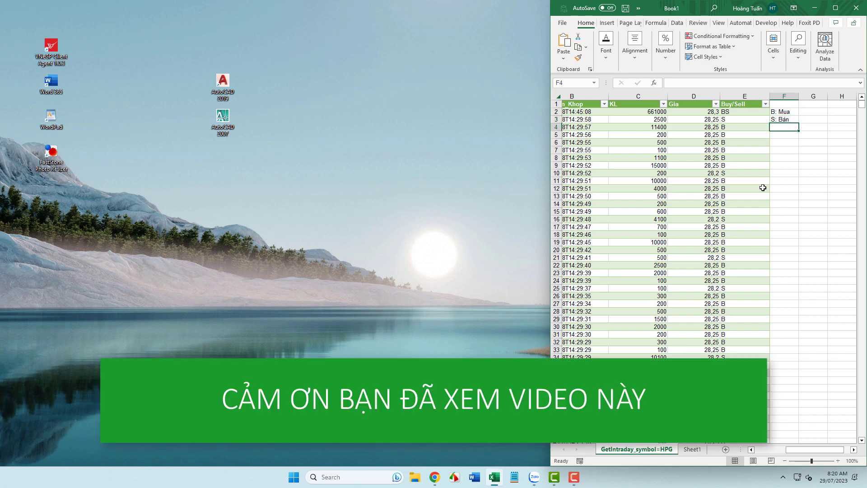